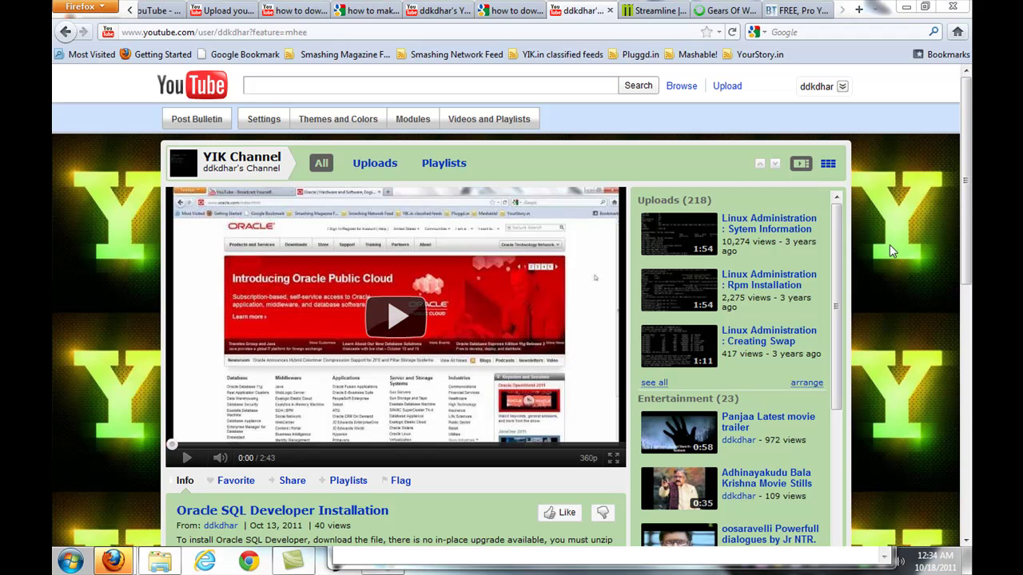
Scroll the YIK Channel page down and back up to the top.
drag(965, 181, 966, 513)
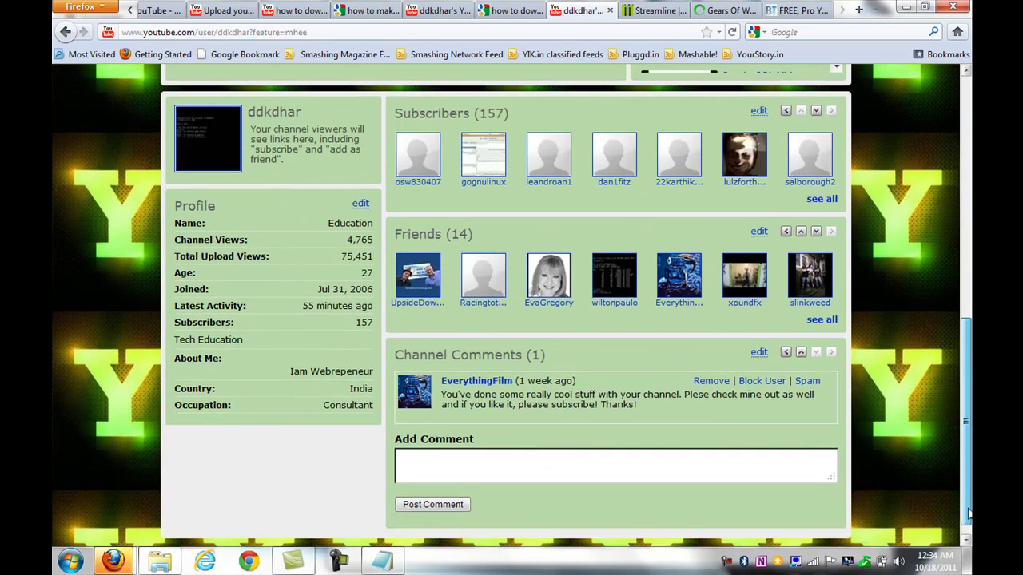
scroll(594, 277, up, 2)
scroll(594, 278, up, 7)
scroll(595, 277, up, 4)
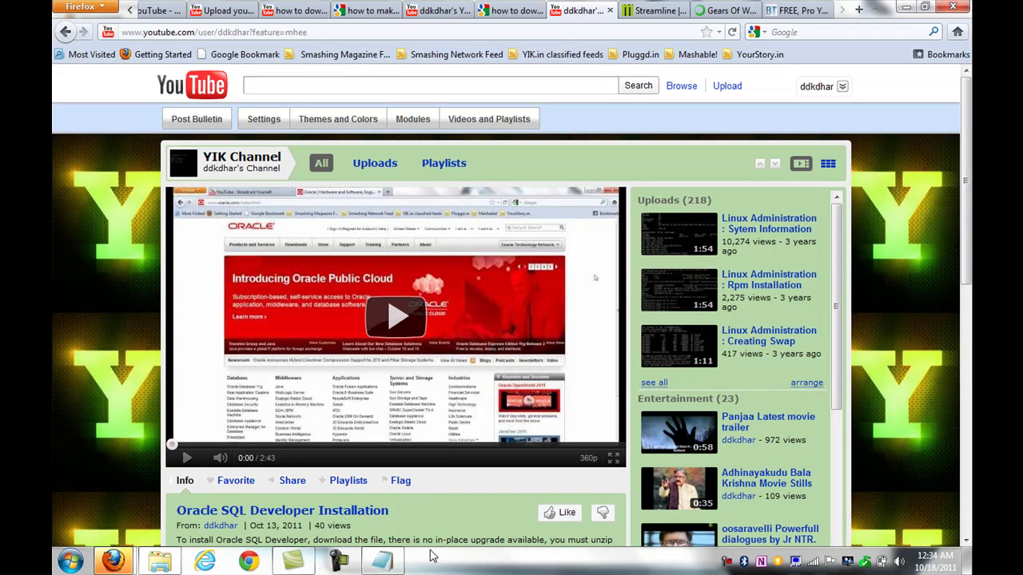
click(384, 562)
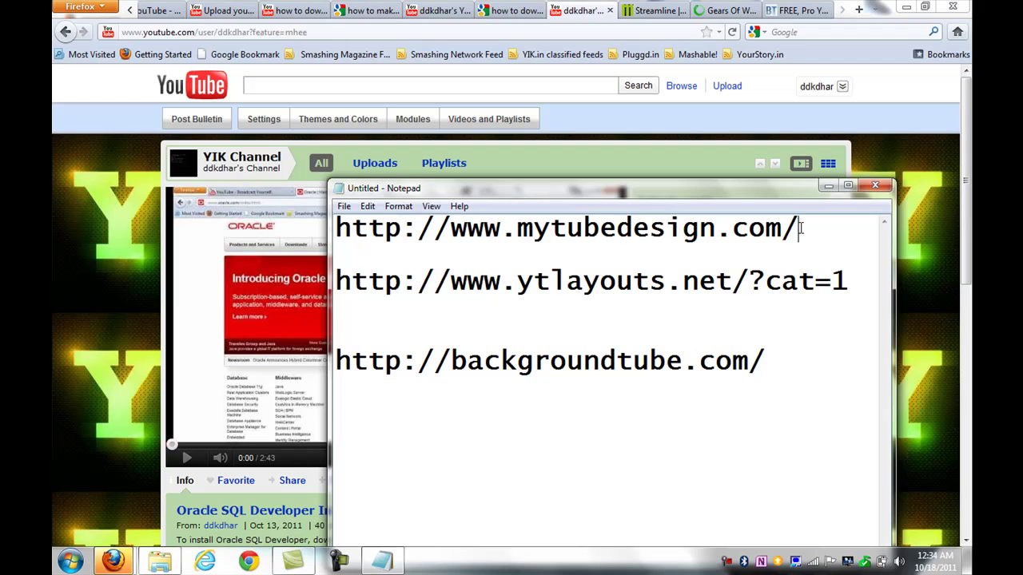
drag(800, 229, 615, 229)
drag(800, 228, 330, 229)
click(529, 231)
drag(826, 224, 615, 230)
click(437, 253)
drag(797, 227, 336, 228)
key(ctrl+c)
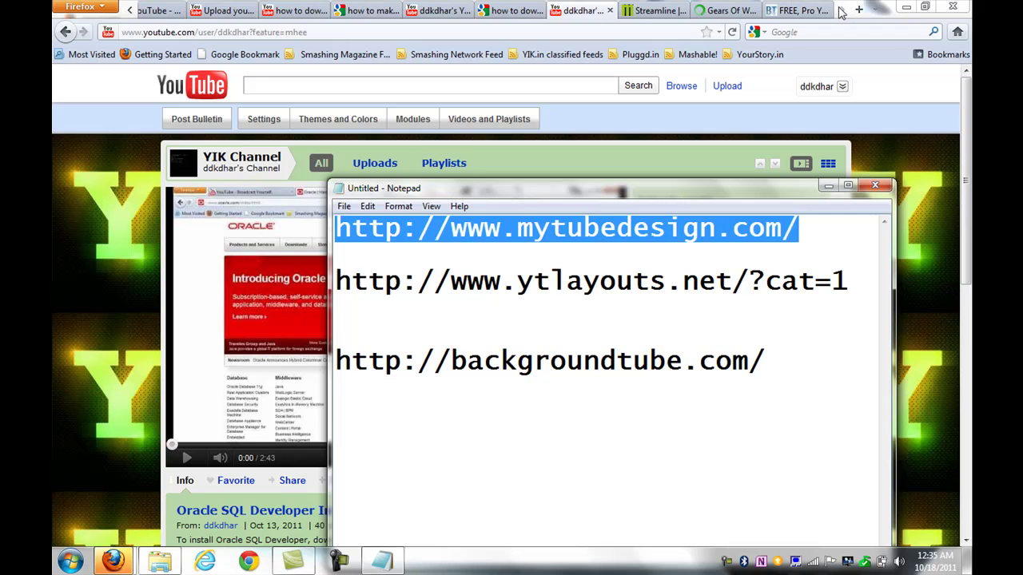
click(842, 30)
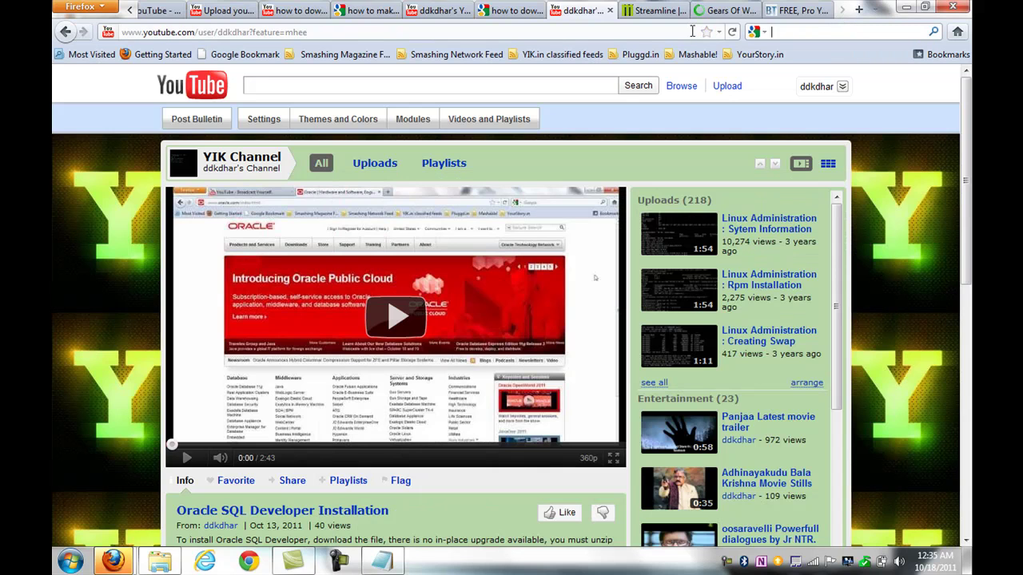
Load the copied mytubedesign.com link in a new Firefox tab.
key(ctrl+t)
key(ctrl+v)
key(Return)
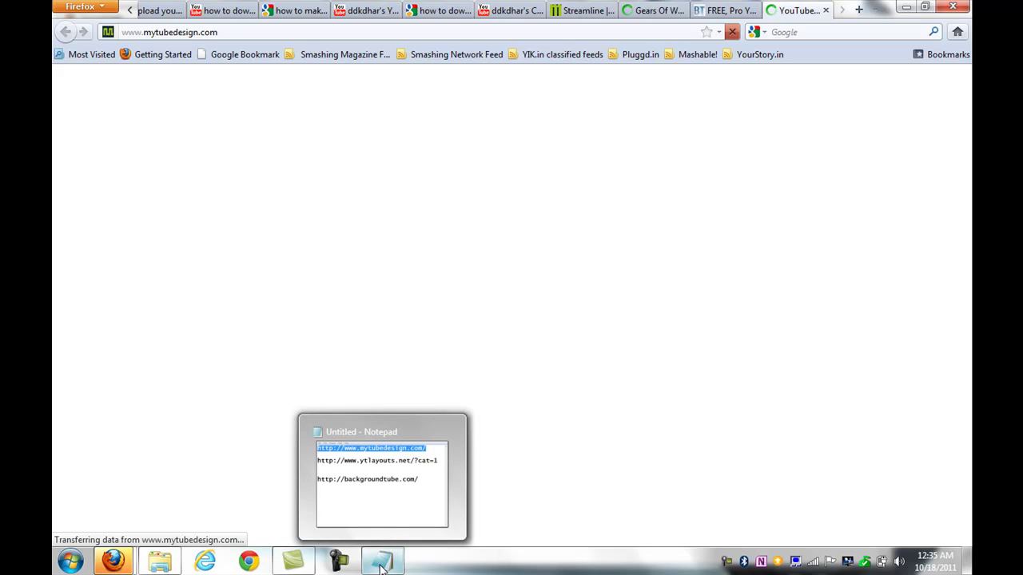
Highlight the backgroundtube.com link in Notepad, then minimize Notepad.
click(383, 560)
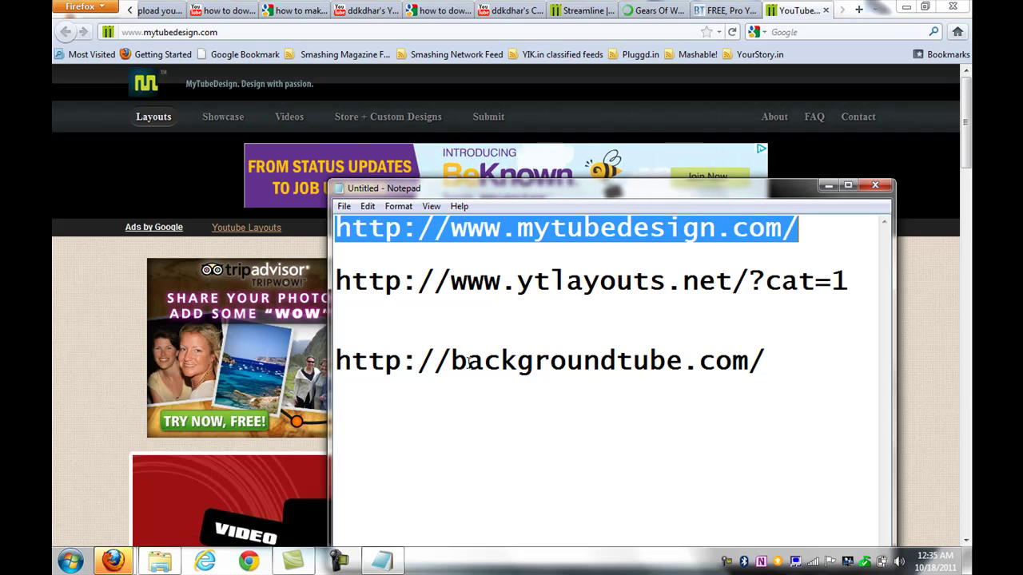
drag(453, 361, 766, 363)
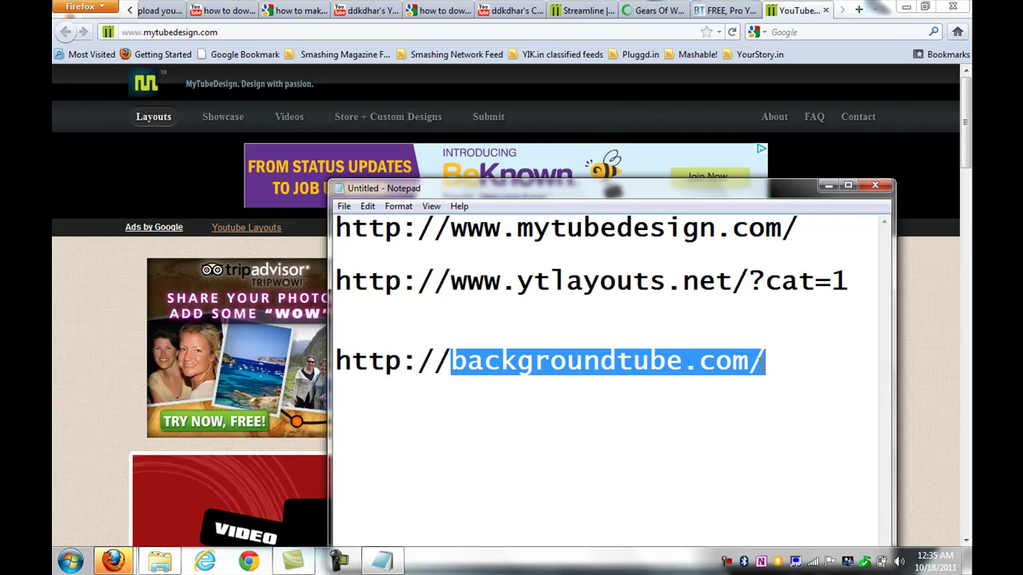
click(828, 186)
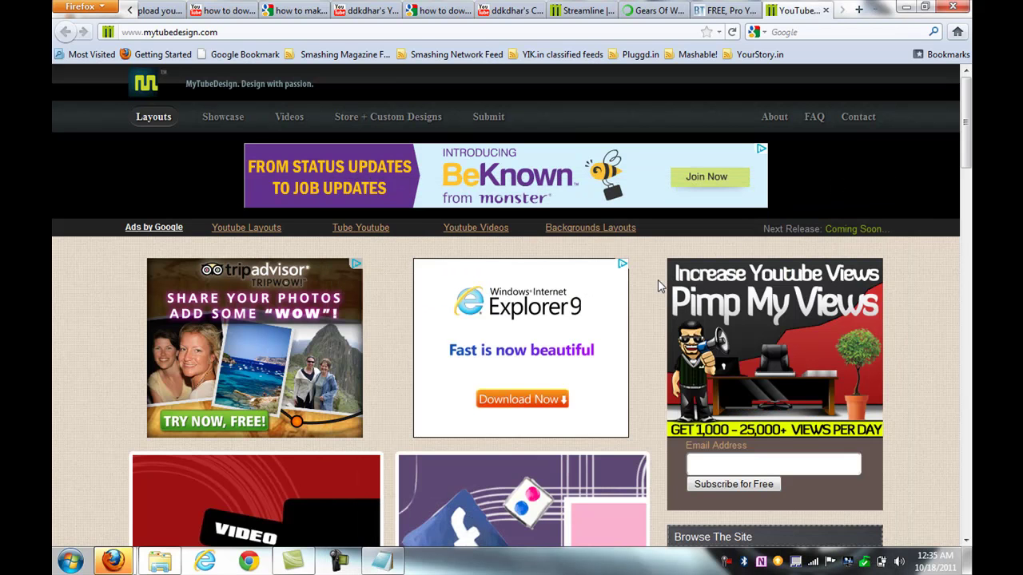
Scroll the MyTubeDesign home page down to the Streamline layout thumbnail.
scroll(657, 282, down, 5)
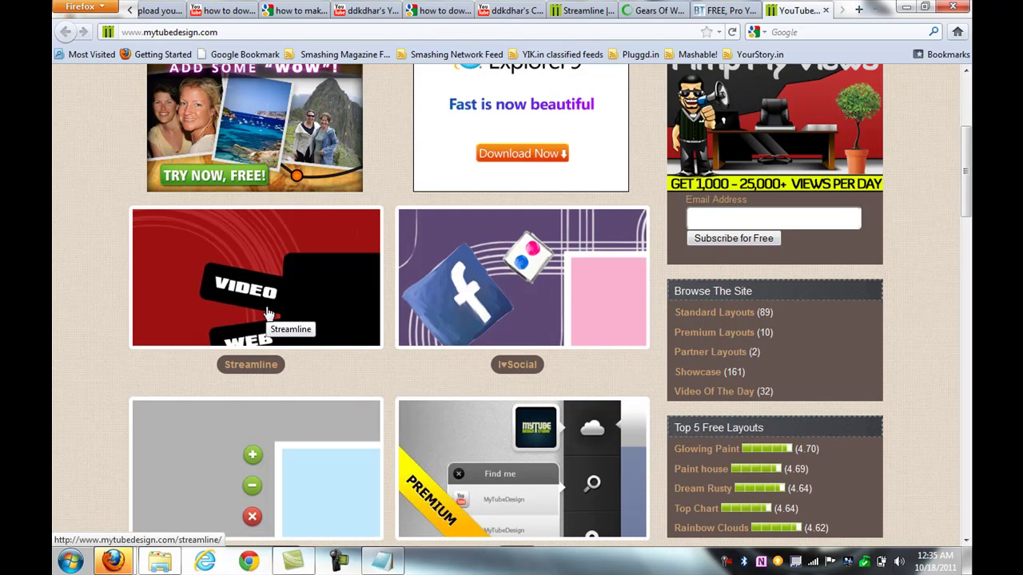
scroll(268, 313, down, 5)
scroll(268, 314, up, 3)
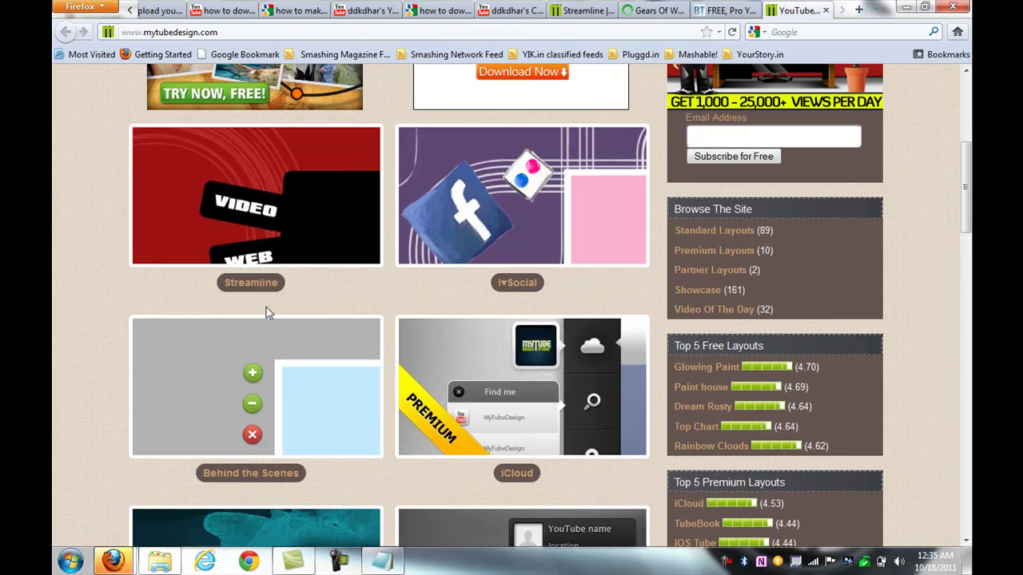
scroll(477, 248, down, 2)
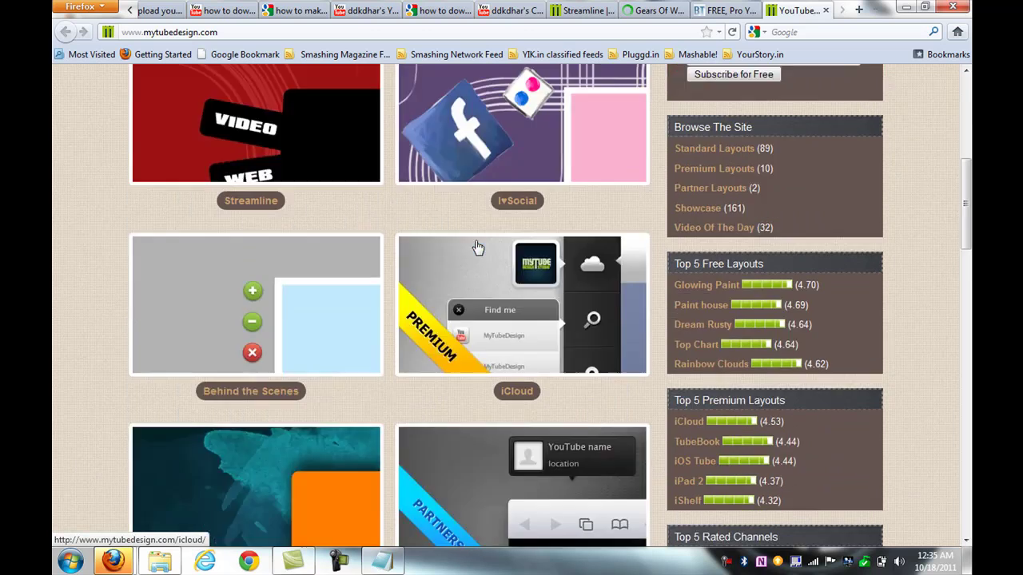
scroll(477, 247, down, 2)
scroll(477, 248, up, 2)
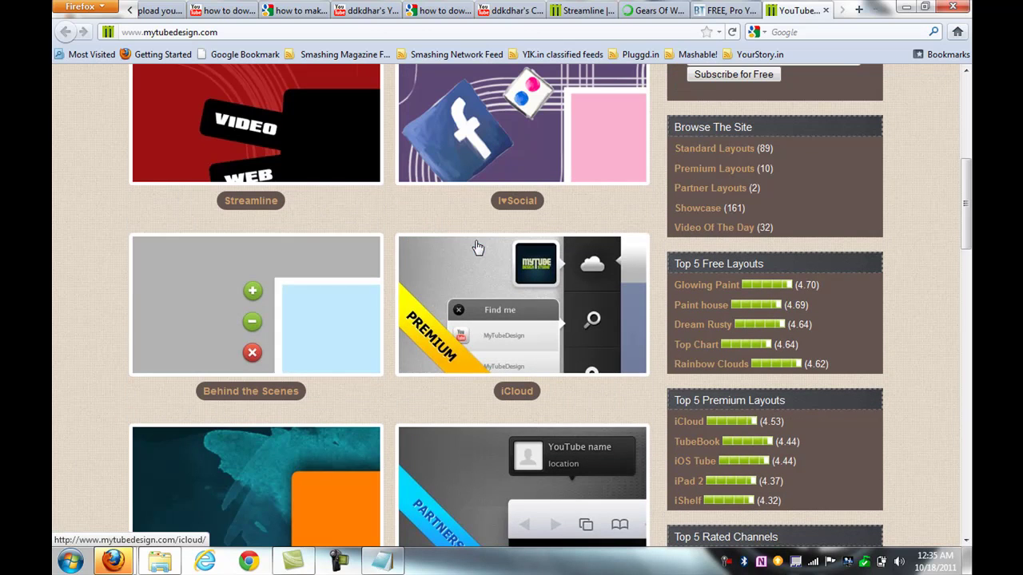
On the Streamline layout page, enlarge the settings image showing background #9C1212 and title text #E69138.
click(583, 11)
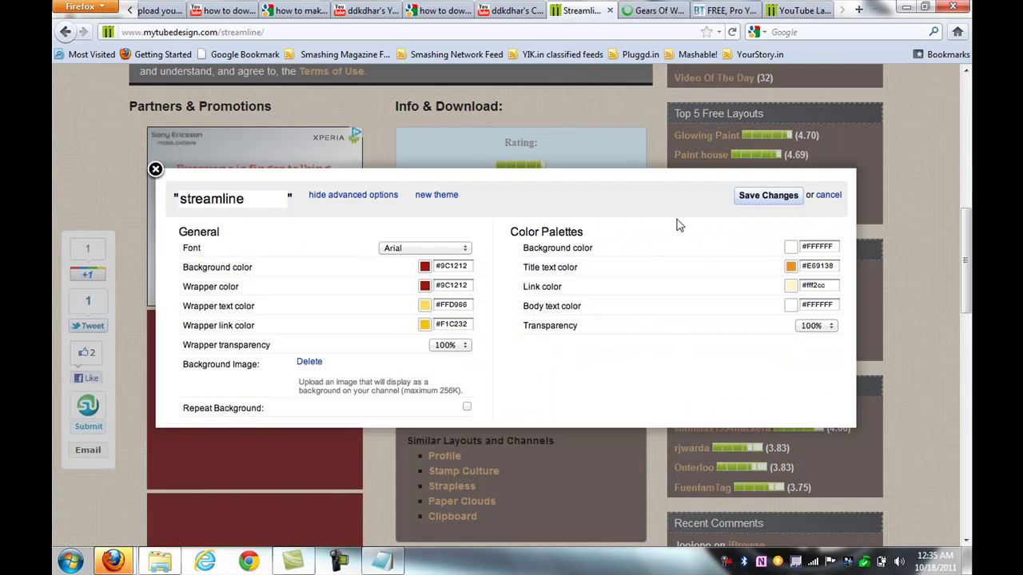
click(155, 169)
scroll(468, 336, up, 5)
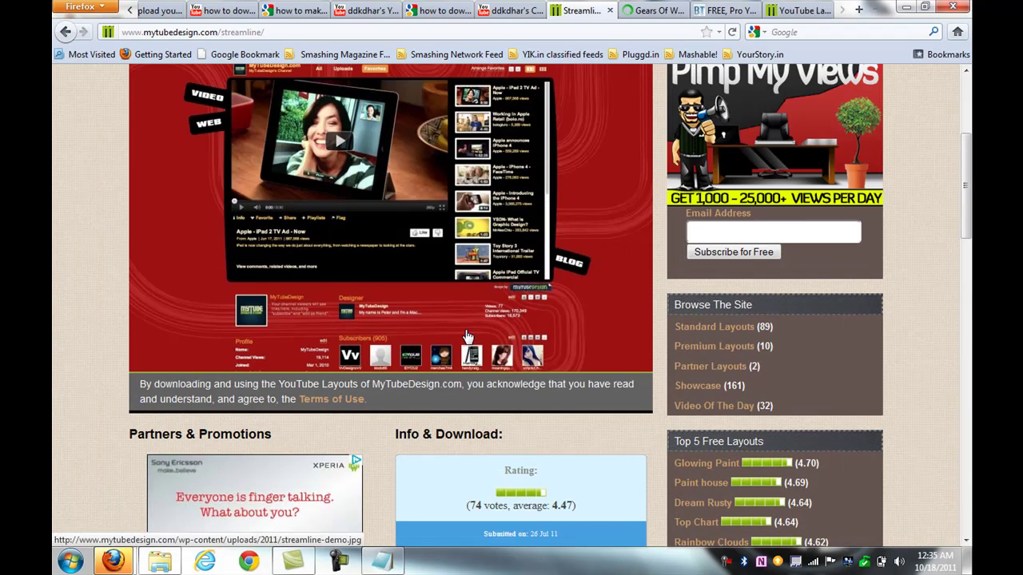
scroll(468, 335, up, 2)
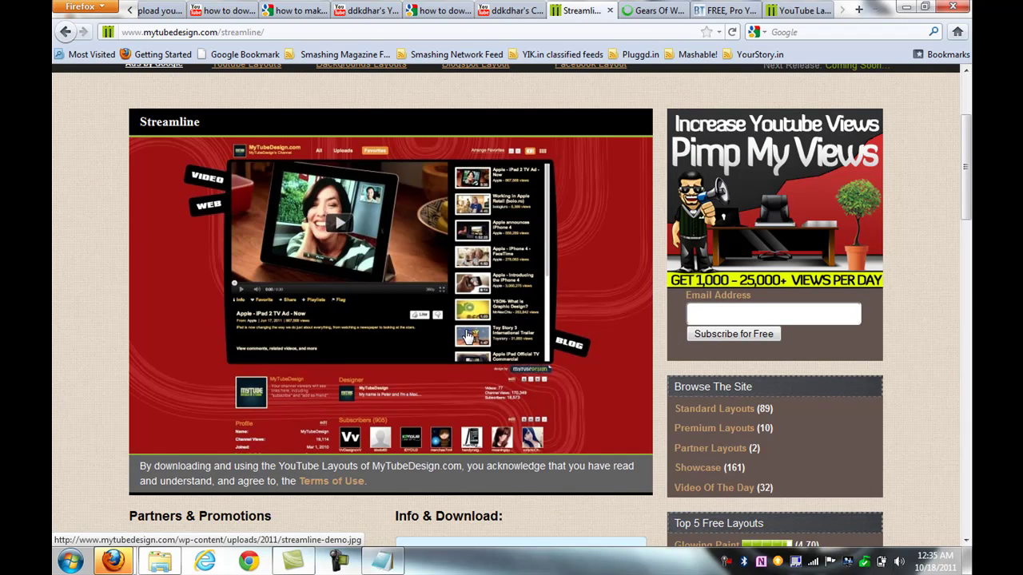
scroll(468, 335, down, 5)
scroll(469, 336, down, 2)
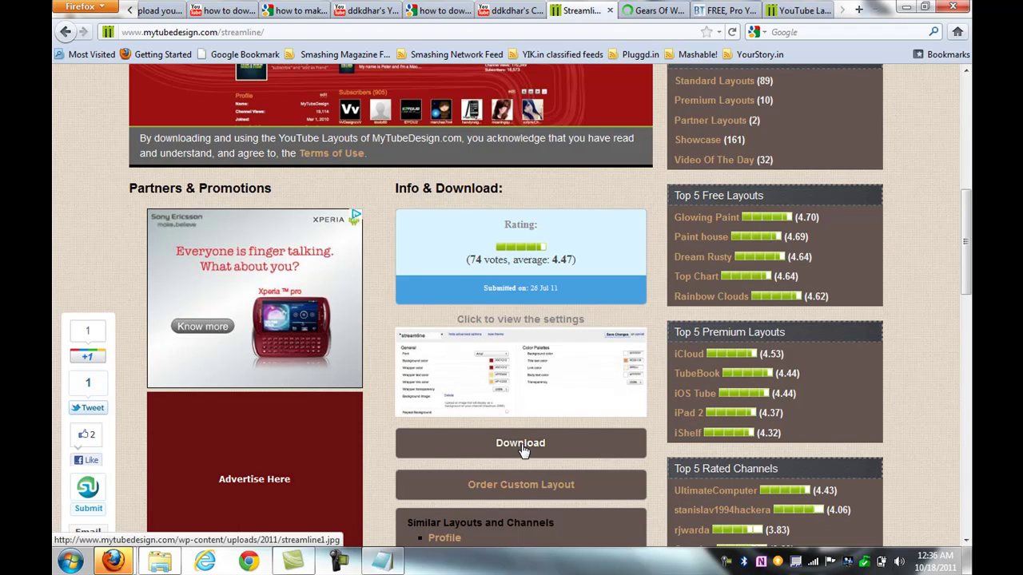
scroll(523, 445, down, 2)
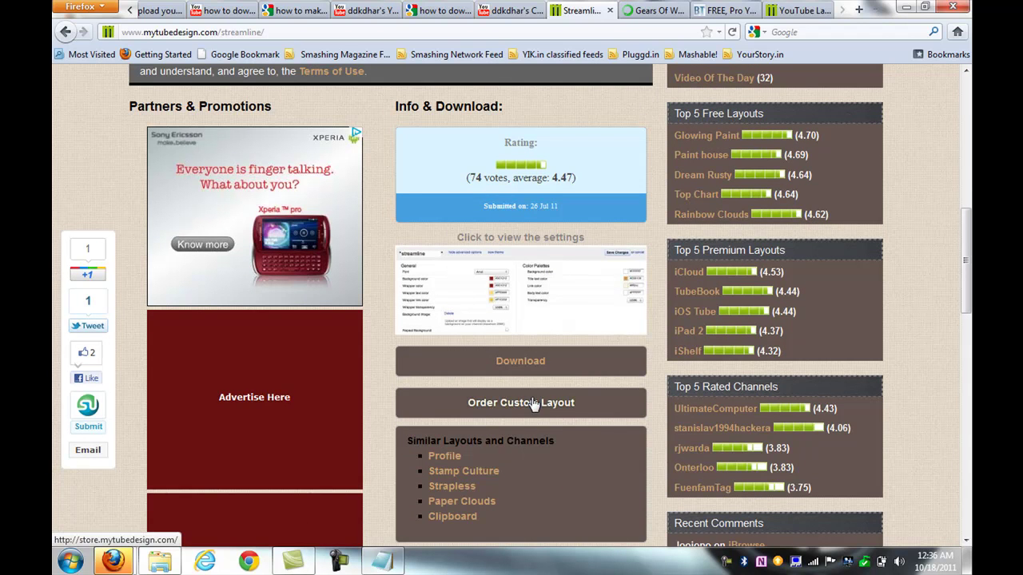
scroll(532, 404, down, 4)
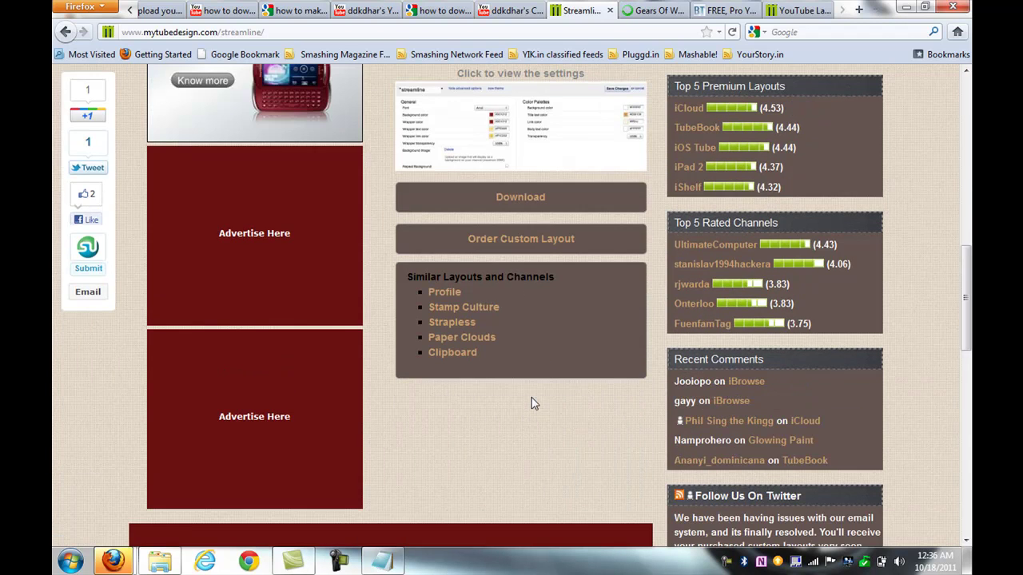
scroll(533, 404, up, 4)
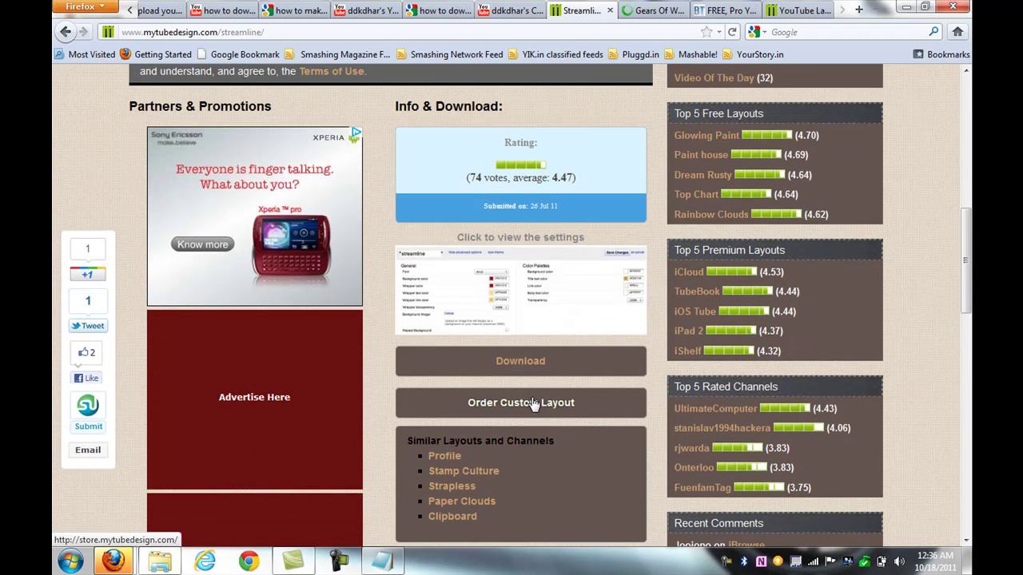
click(521, 300)
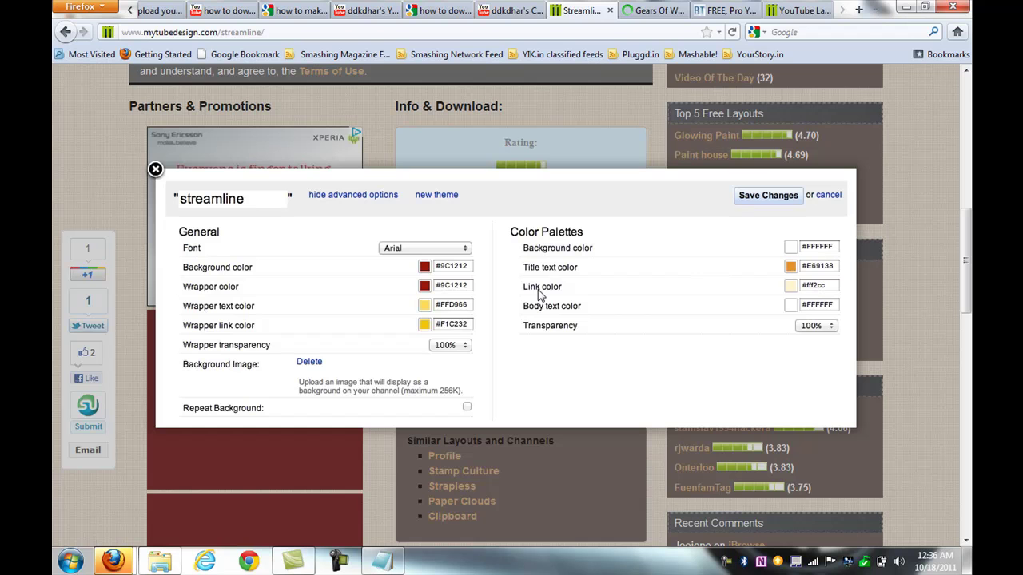
Reload the YIK Channel page and preview the Grey theme under Themes and Colors.
click(515, 11)
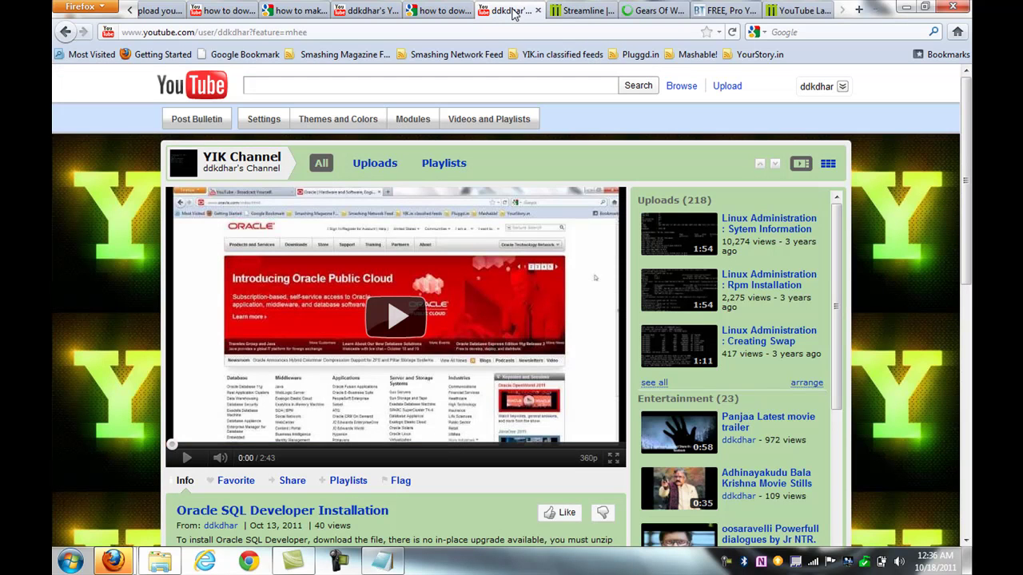
scroll(392, 240, down, 2)
scroll(391, 240, down, 3)
scroll(391, 239, up, 3)
click(342, 126)
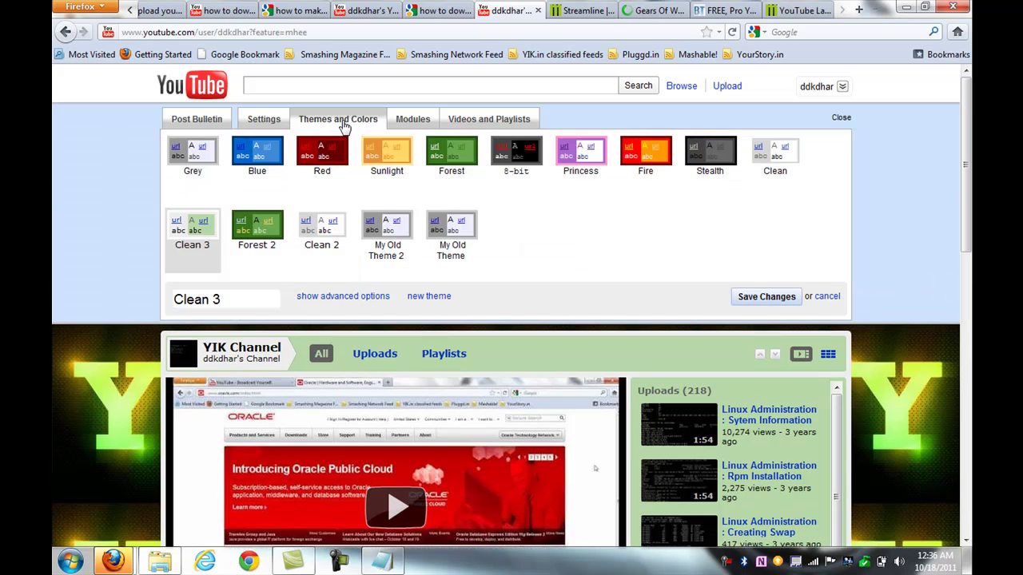
click(817, 90)
click(781, 122)
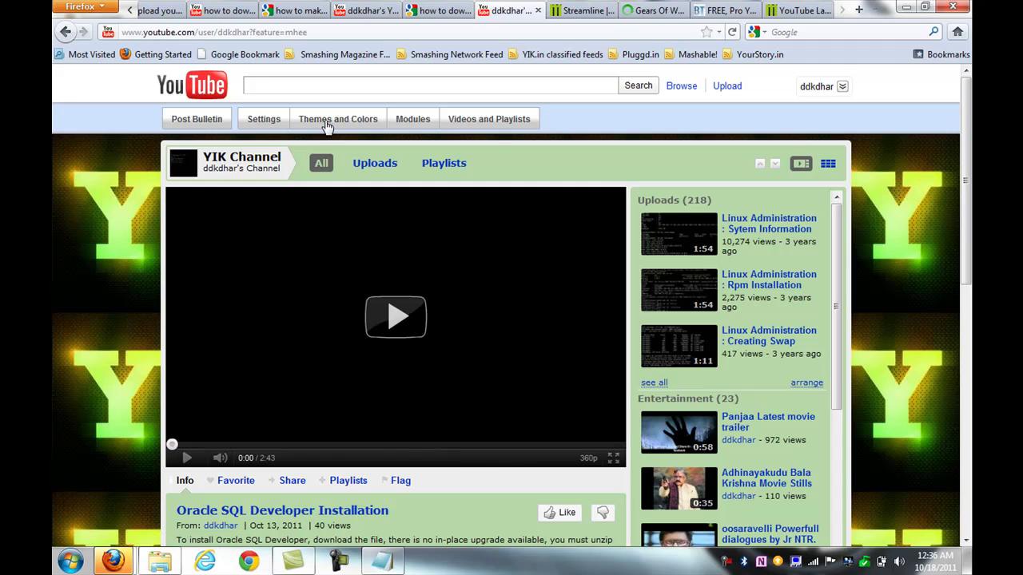
click(327, 124)
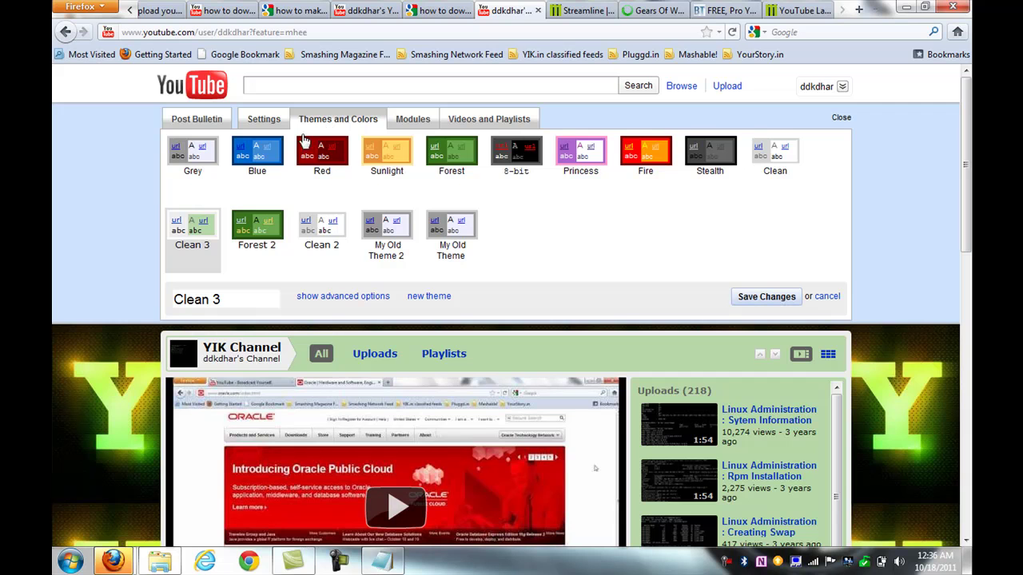
click(195, 156)
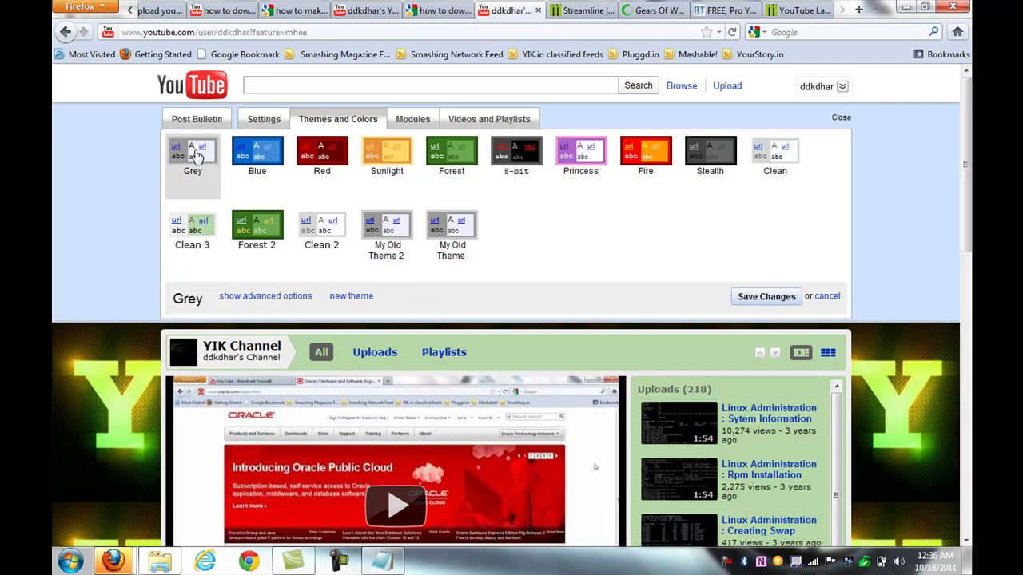
Upload streamline1.jpg from the Desktop as the Grey 2 theme's background image.
click(272, 297)
scroll(292, 302, down, 3)
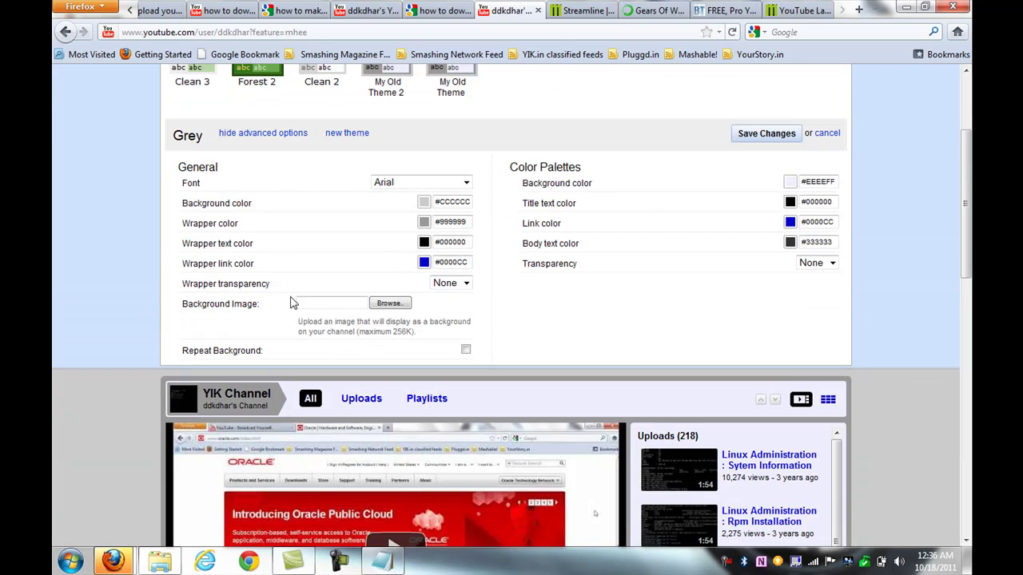
click(386, 308)
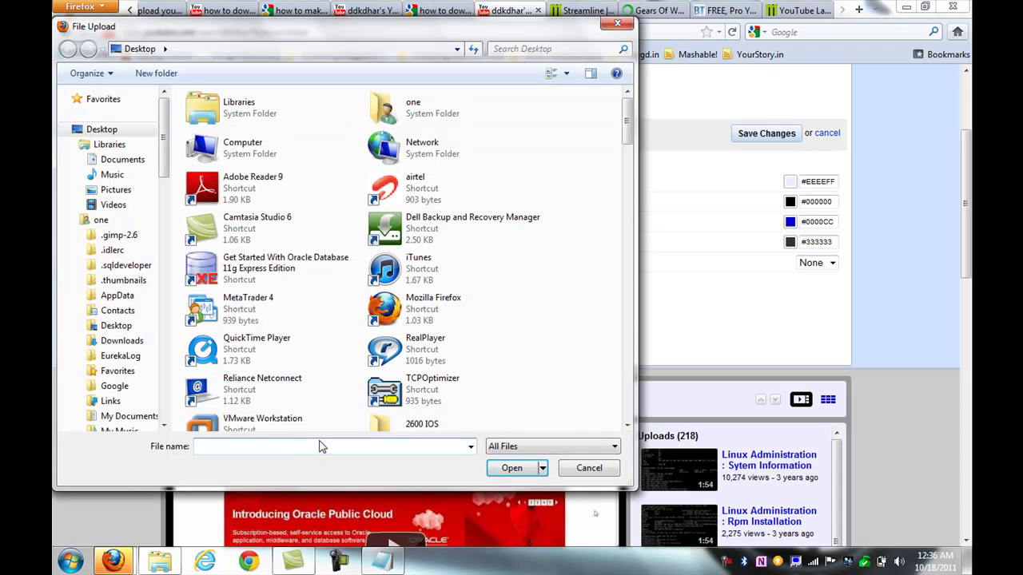
text(s)
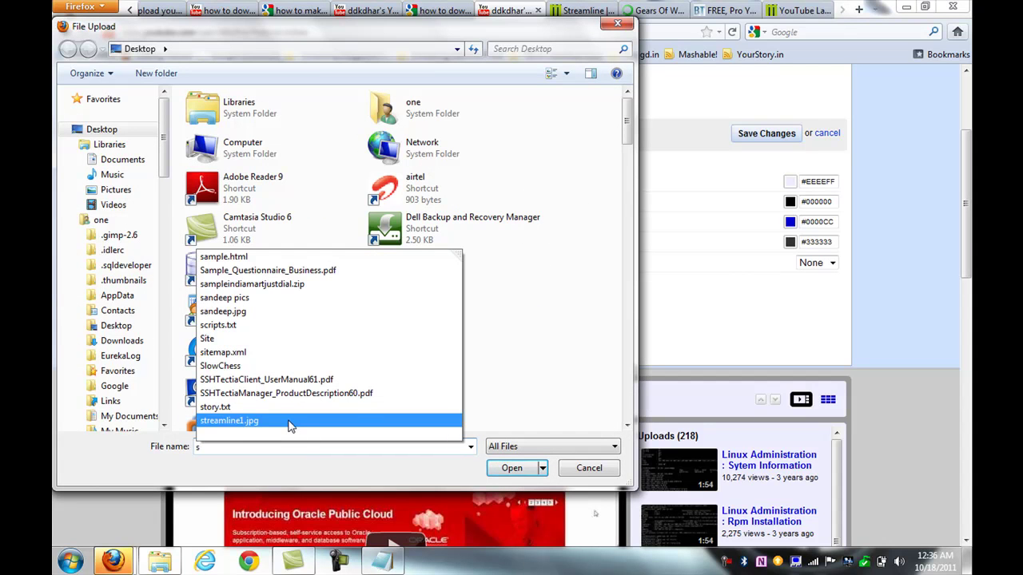
click(289, 421)
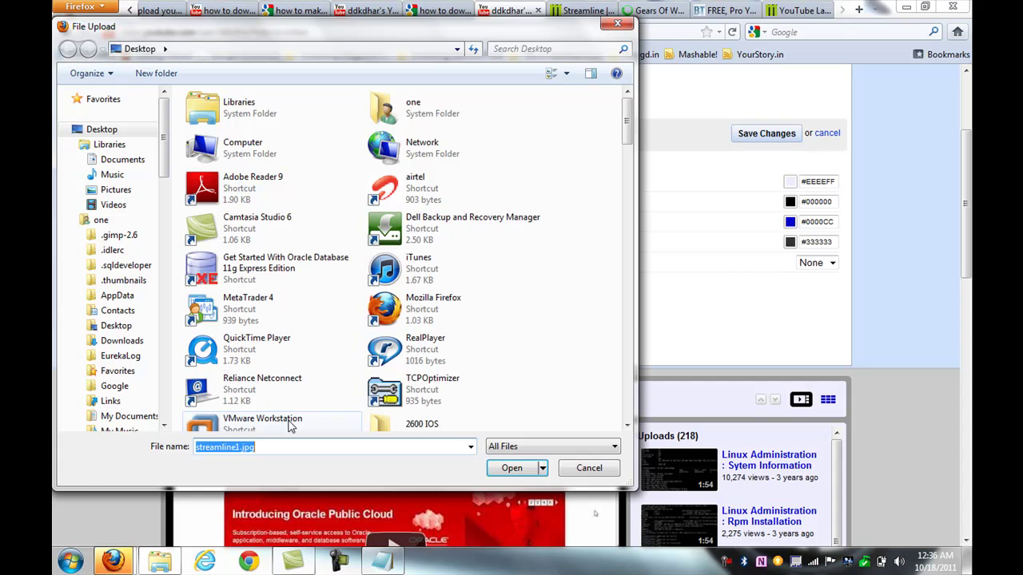
click(514, 469)
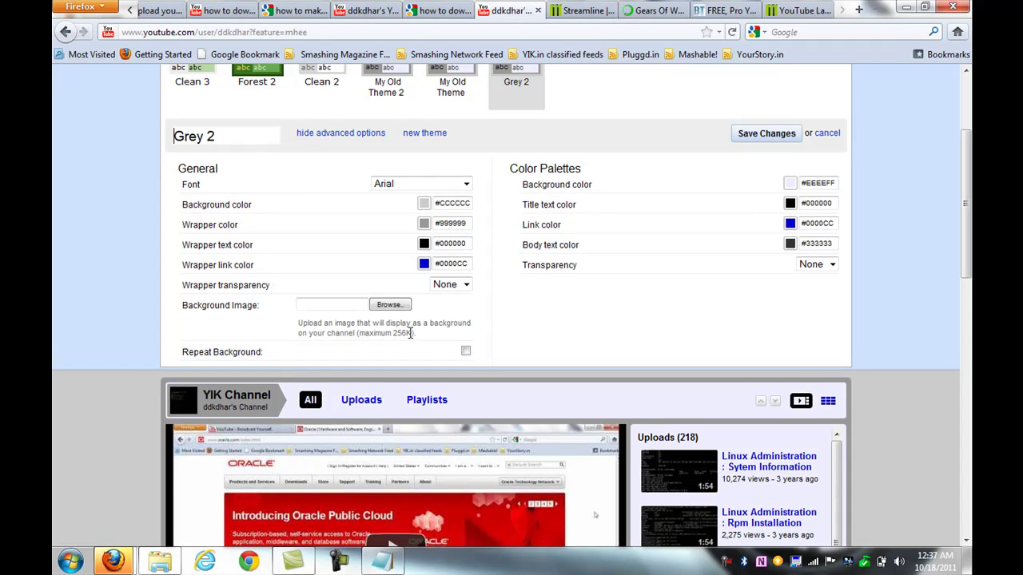
Note the 256K image size limit and scroll the channel to check the red background.
drag(412, 333, 393, 334)
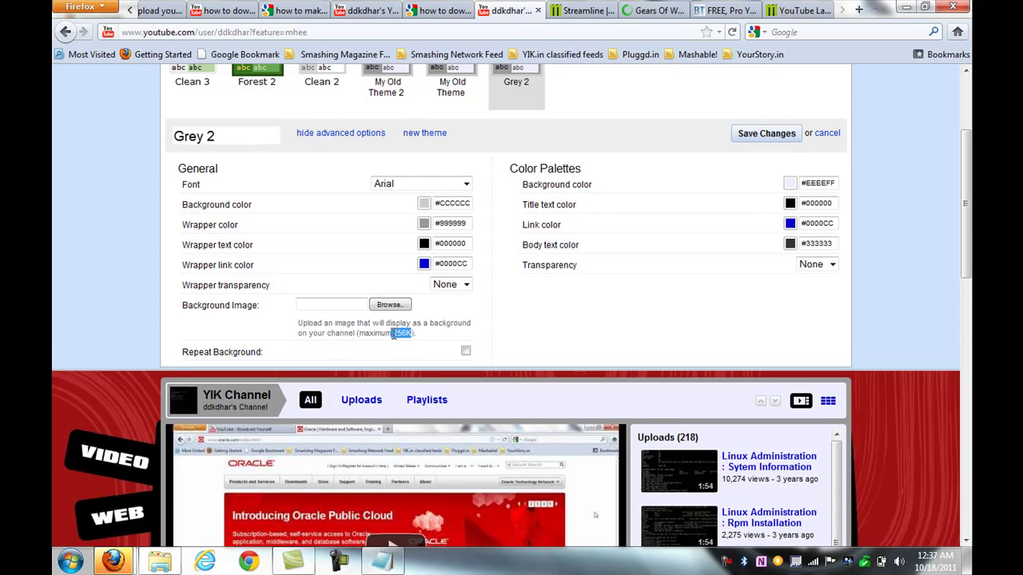
scroll(393, 334, down, 2)
scroll(394, 334, down, 6)
scroll(393, 334, down, 6)
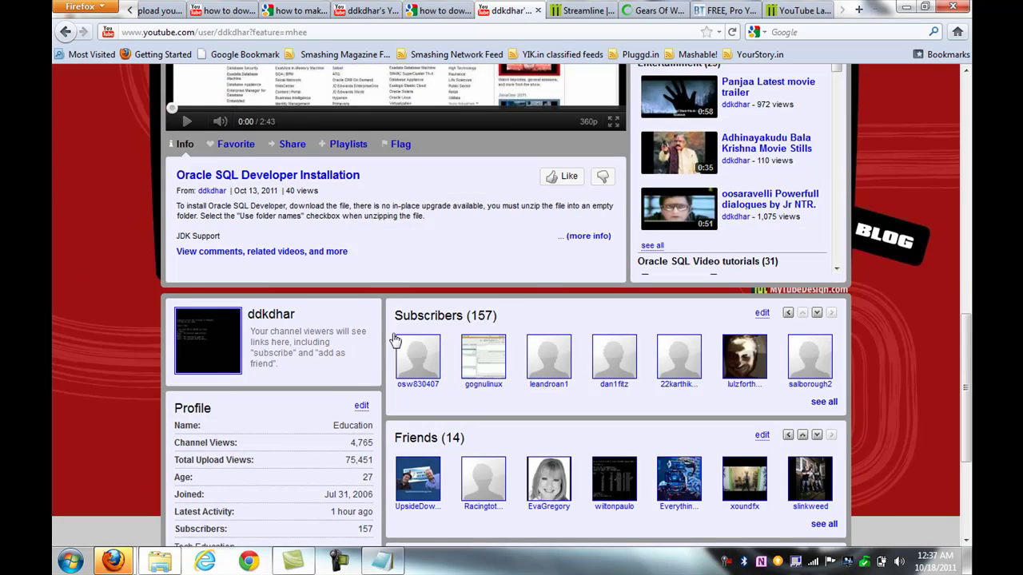
scroll(396, 339, down, 5)
scroll(396, 340, up, 3)
scroll(396, 339, up, 3)
scroll(395, 339, up, 3)
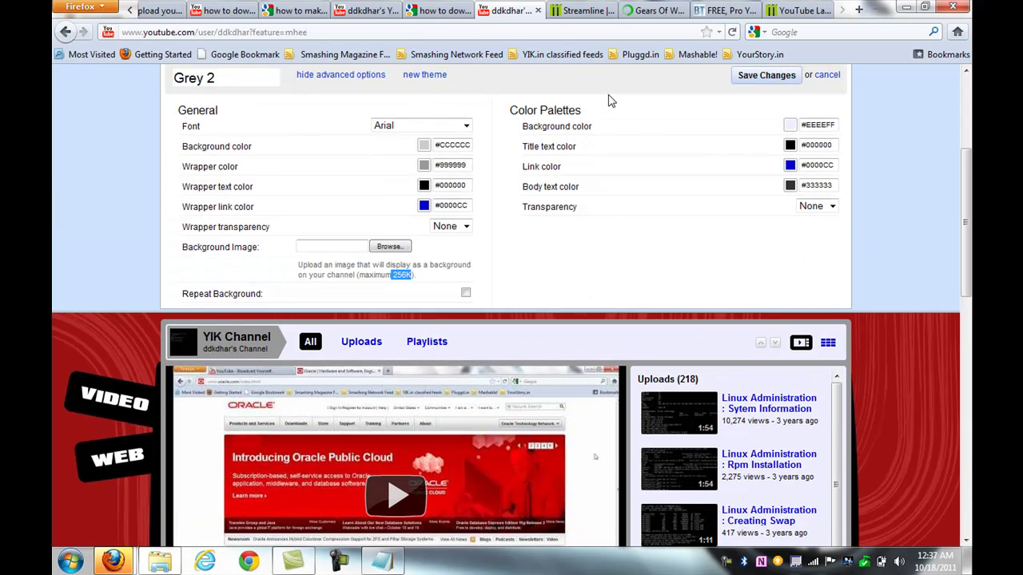
key(ctrl+shift+y)
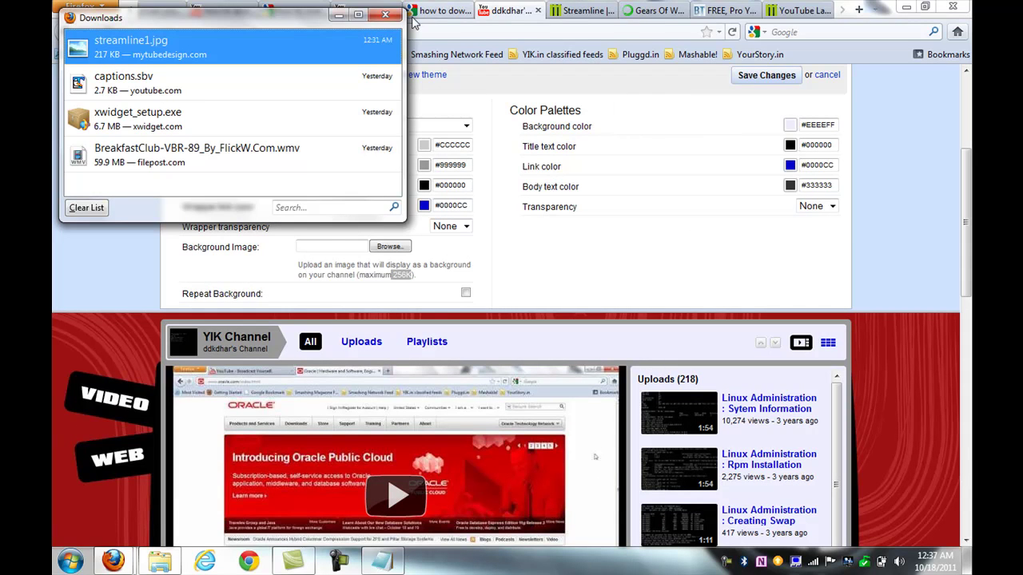
click(385, 14)
click(566, 9)
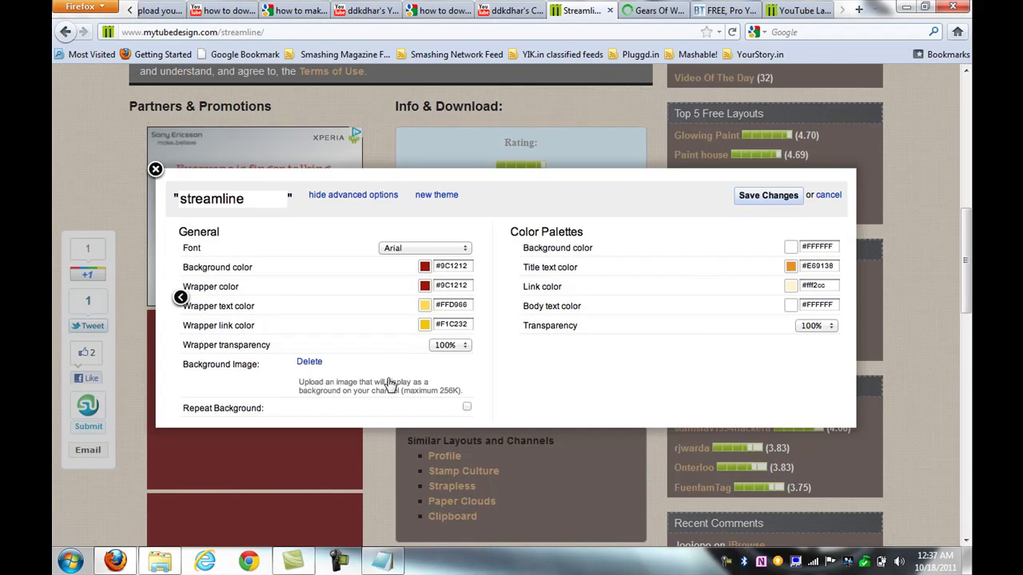
click(517, 14)
key(alt+Tab)
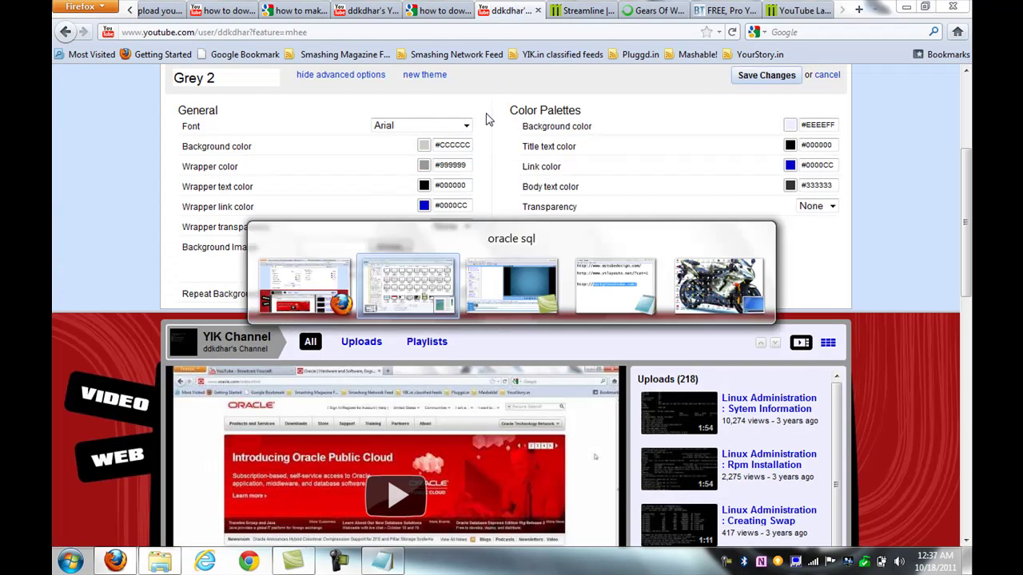
key(alt+Tab)
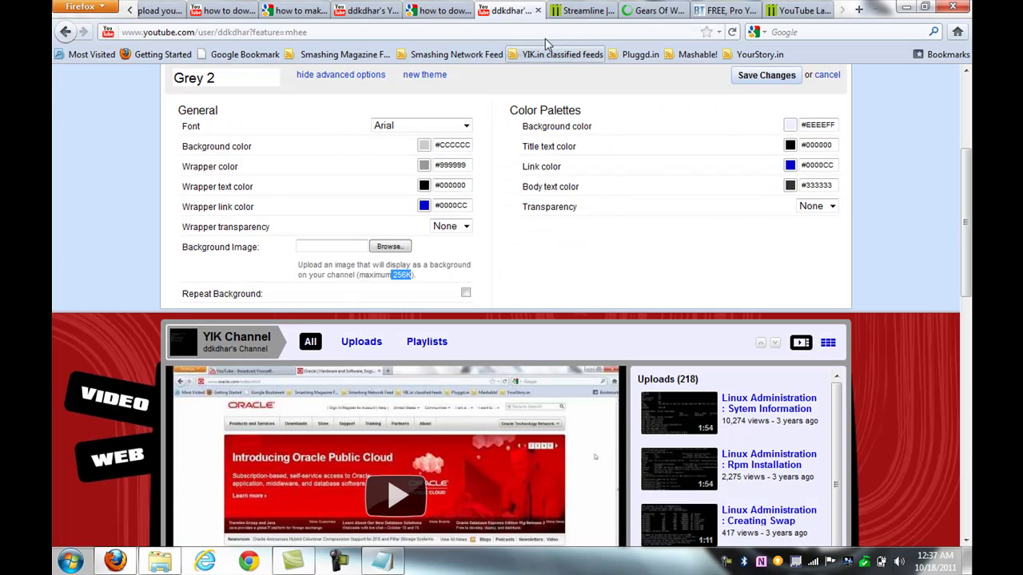
click(561, 13)
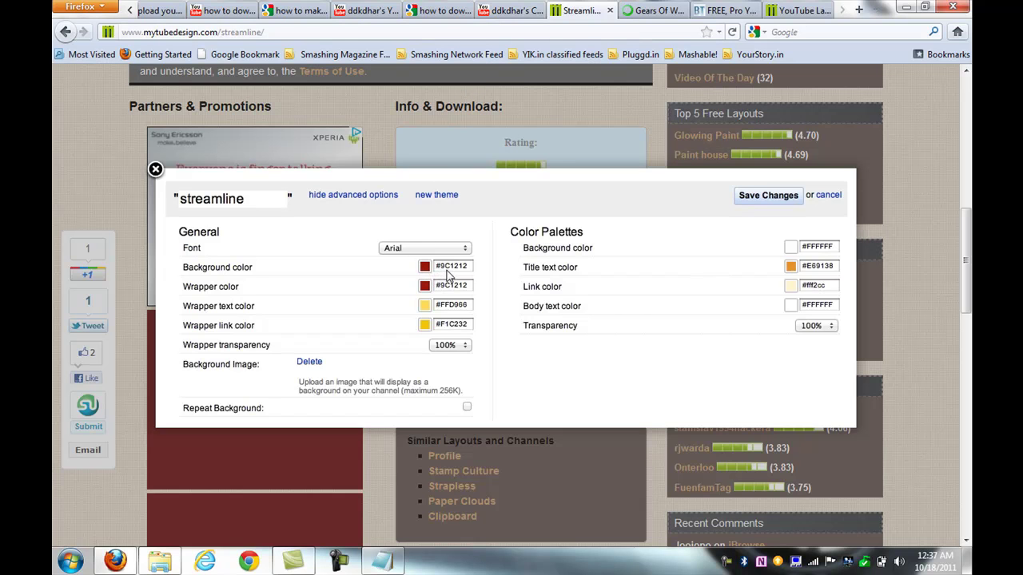
click(515, 10)
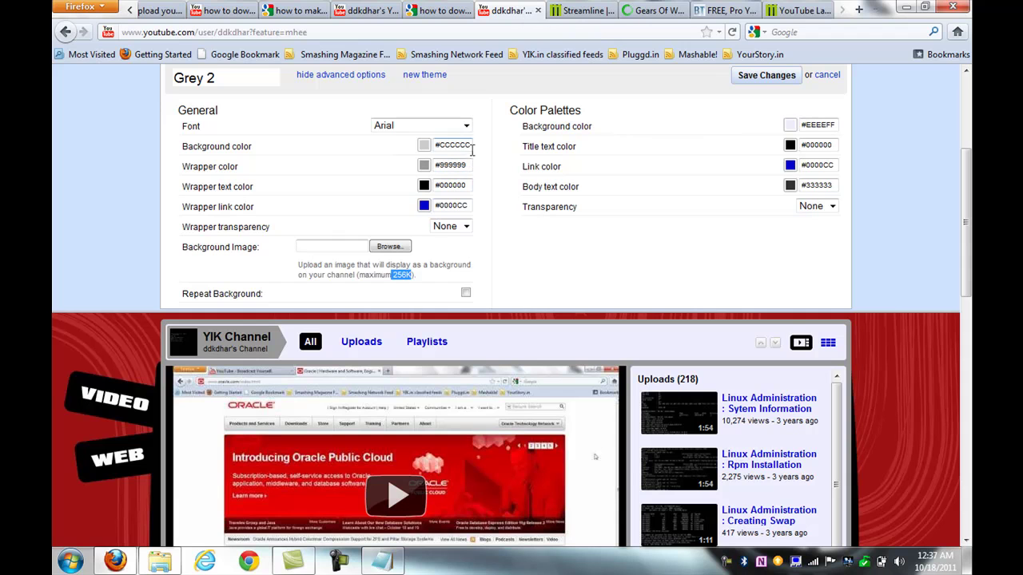
Clear the old #CCCCCC background colour and return to Streamline's colour values.
drag(471, 145, 434, 150)
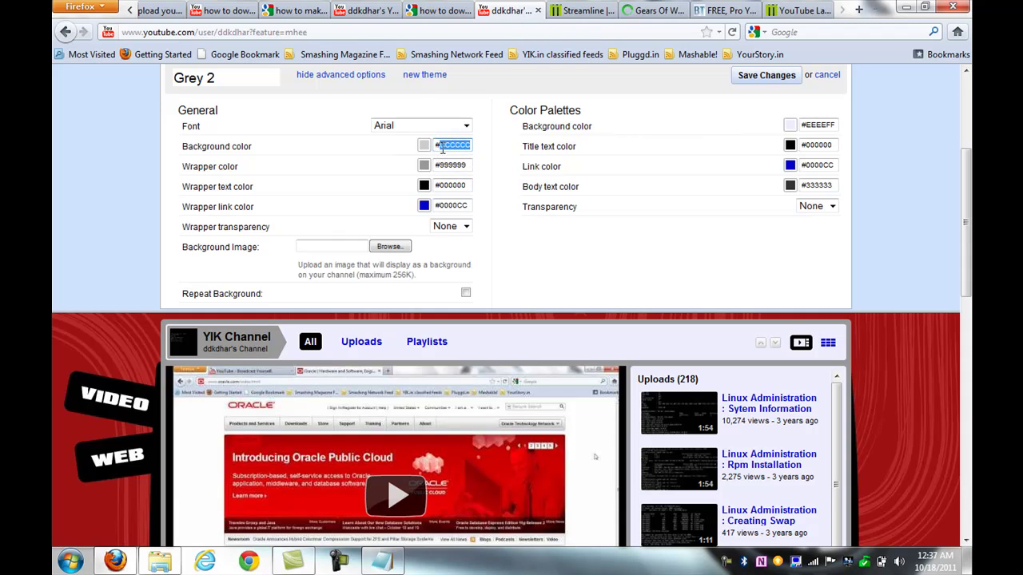
key(BackSpace)
text(#9C1212)
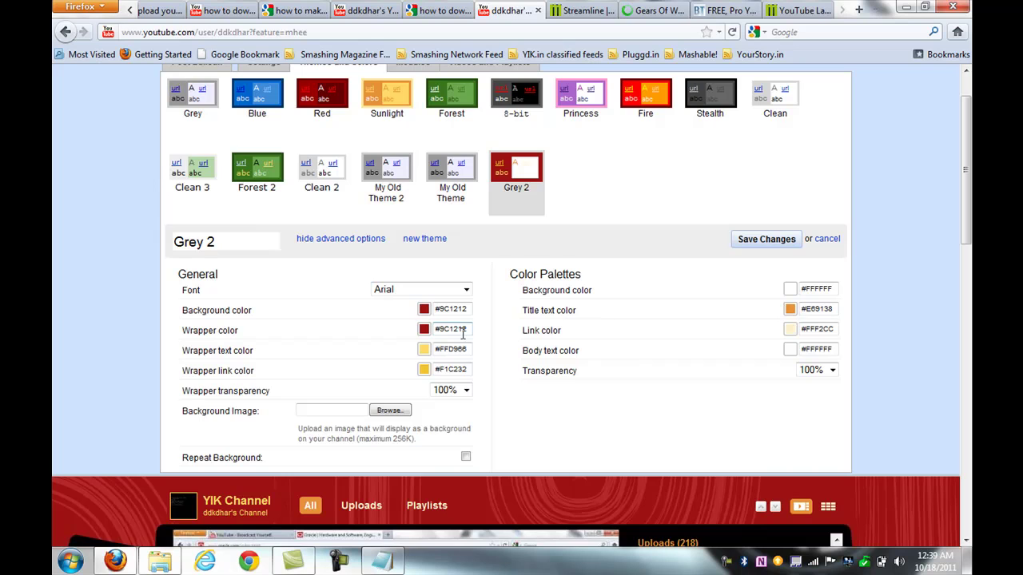
click(578, 12)
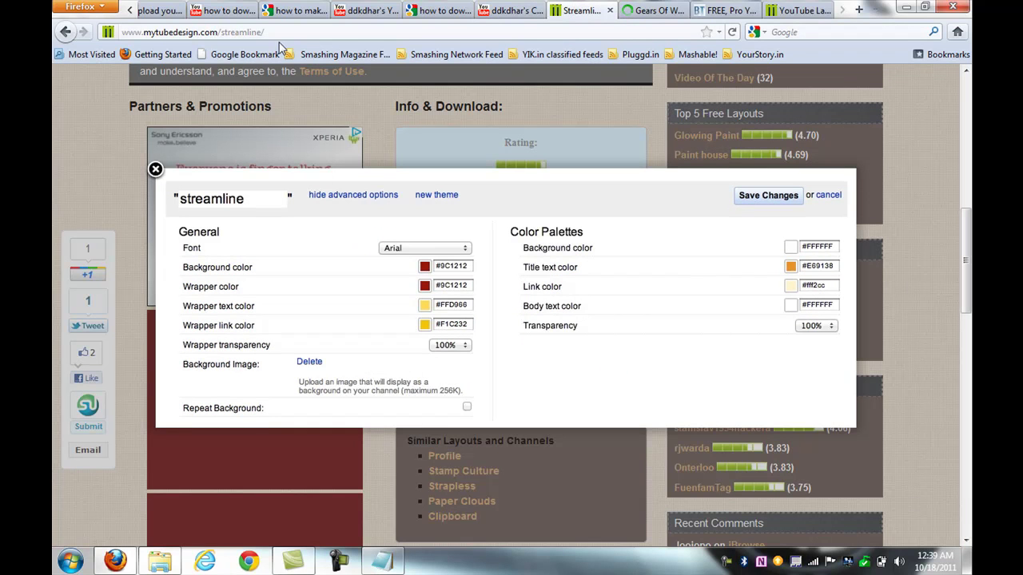
click(534, 8)
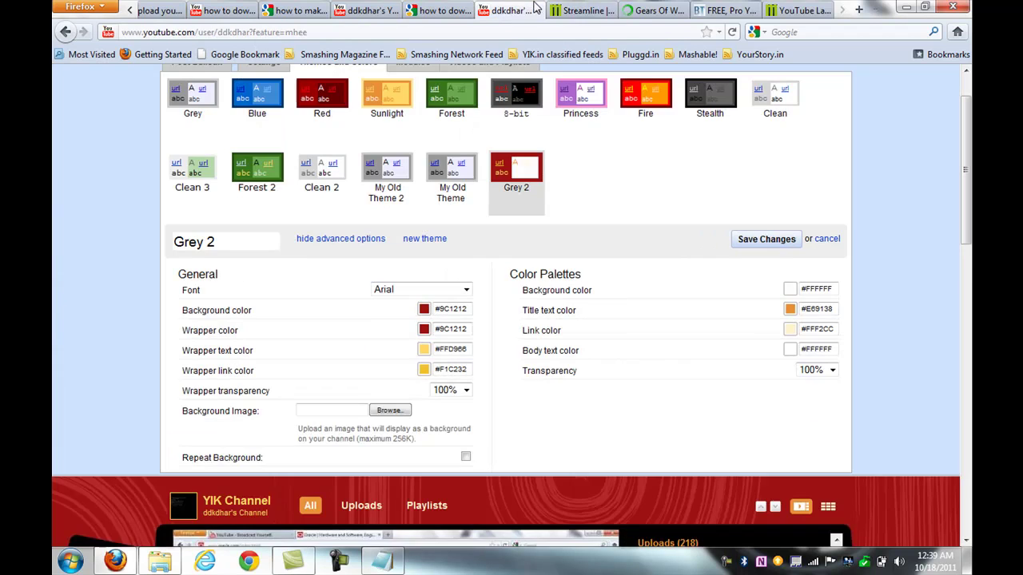
scroll(538, 306, down, 4)
scroll(538, 307, down, 5)
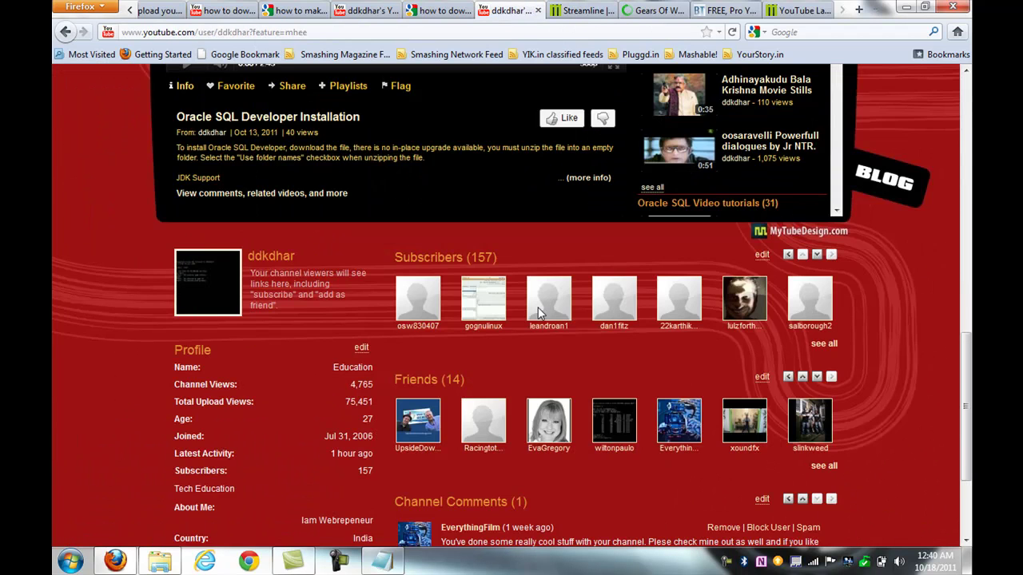
scroll(538, 309, down, 3)
scroll(537, 307, up, 2)
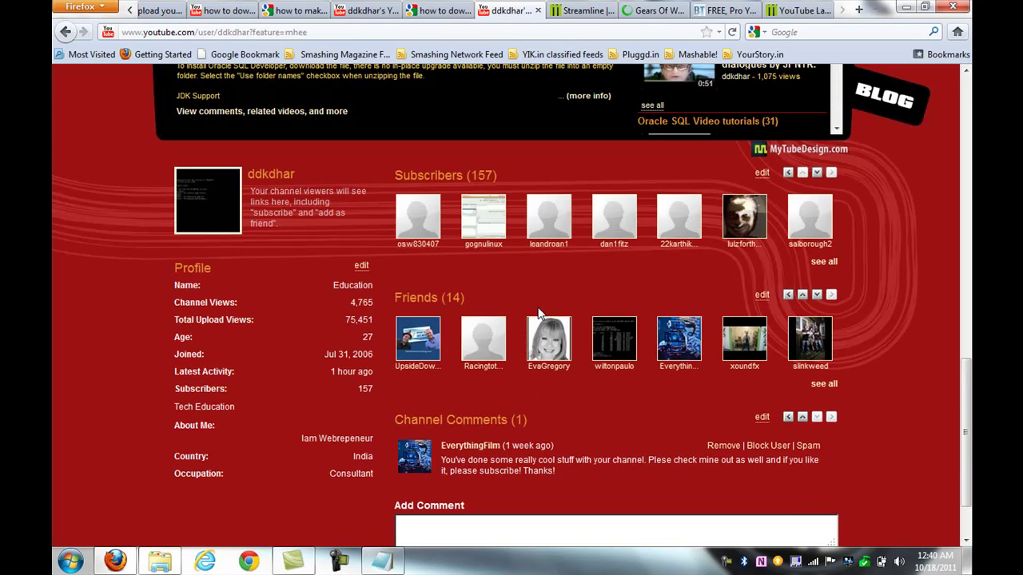
scroll(538, 307, up, 2)
scroll(538, 307, up, 5)
scroll(538, 307, up, 2)
scroll(538, 310, up, 2)
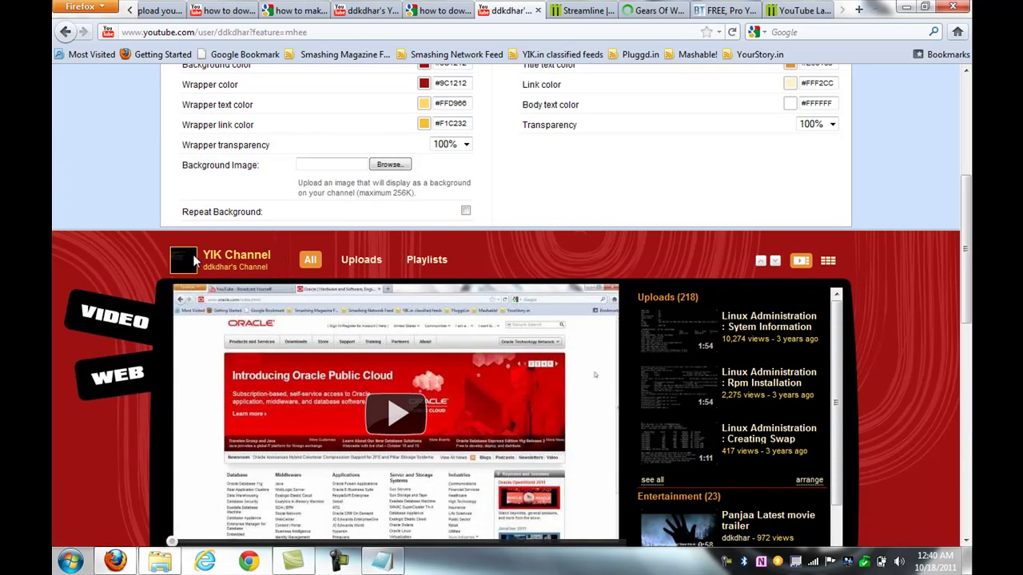
scroll(195, 264, up, 2)
scroll(195, 264, up, 5)
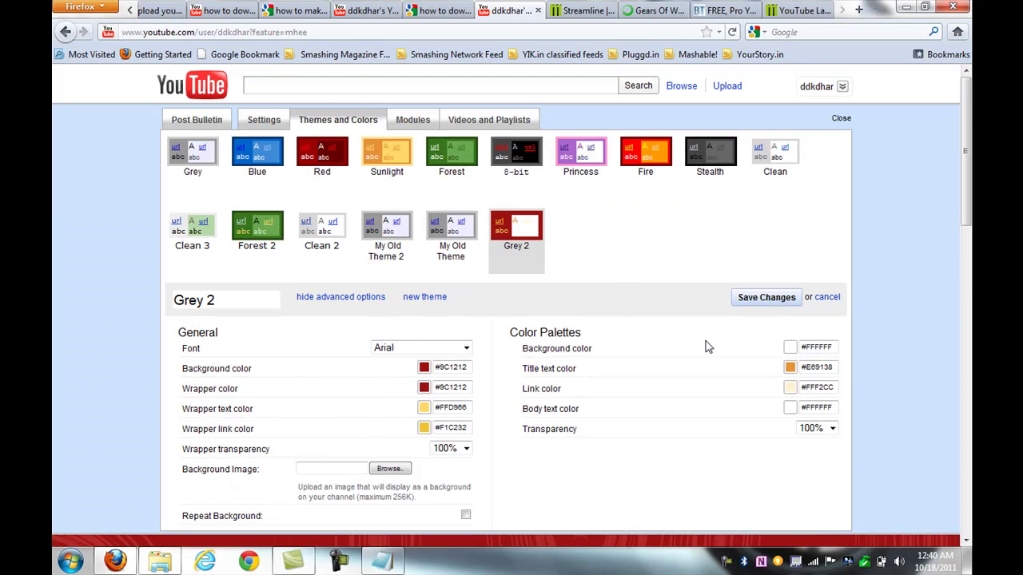
Save the Grey 2 theme changes and scroll through the red Streamline channel page.
click(778, 298)
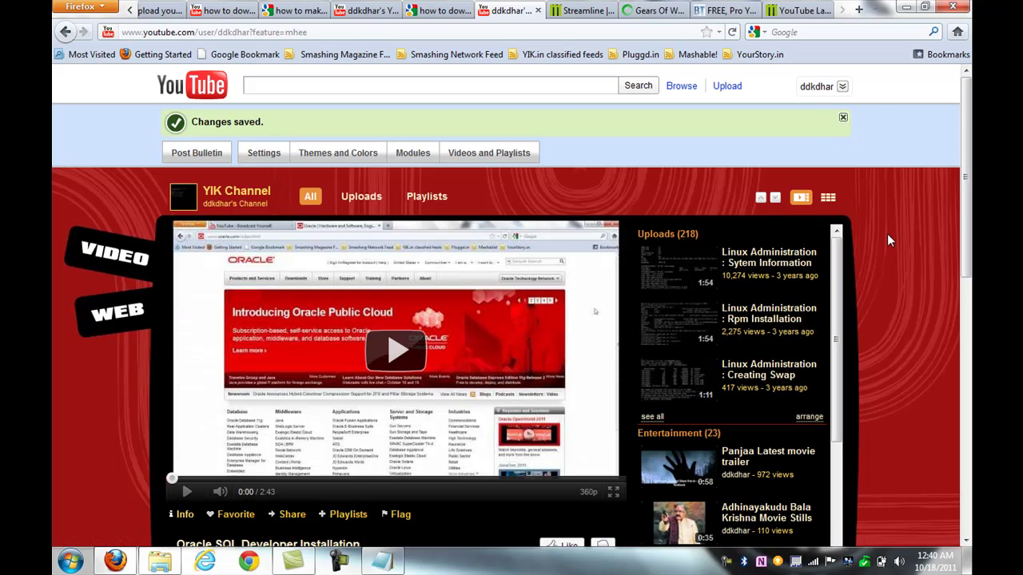
scroll(887, 233, down, 5)
scroll(887, 233, down, 4)
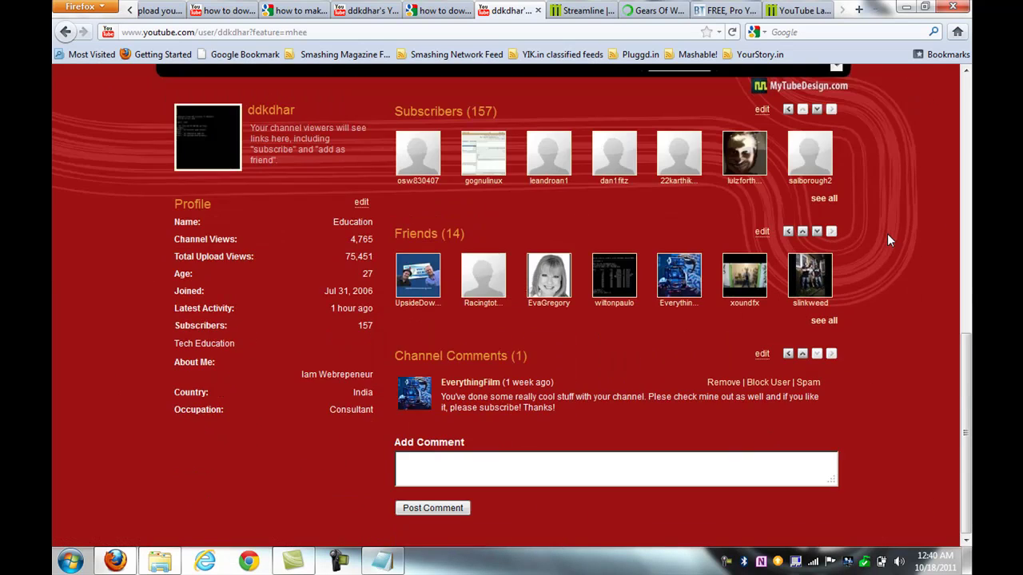
scroll(887, 233, up, 6)
scroll(887, 234, up, 3)
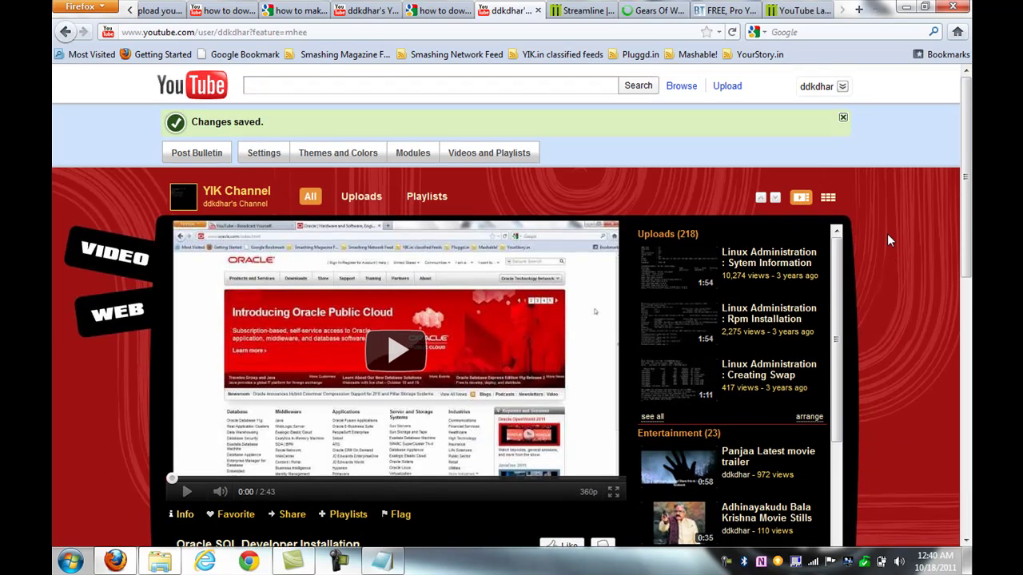
scroll(887, 233, down, 5)
scroll(887, 234, down, 5)
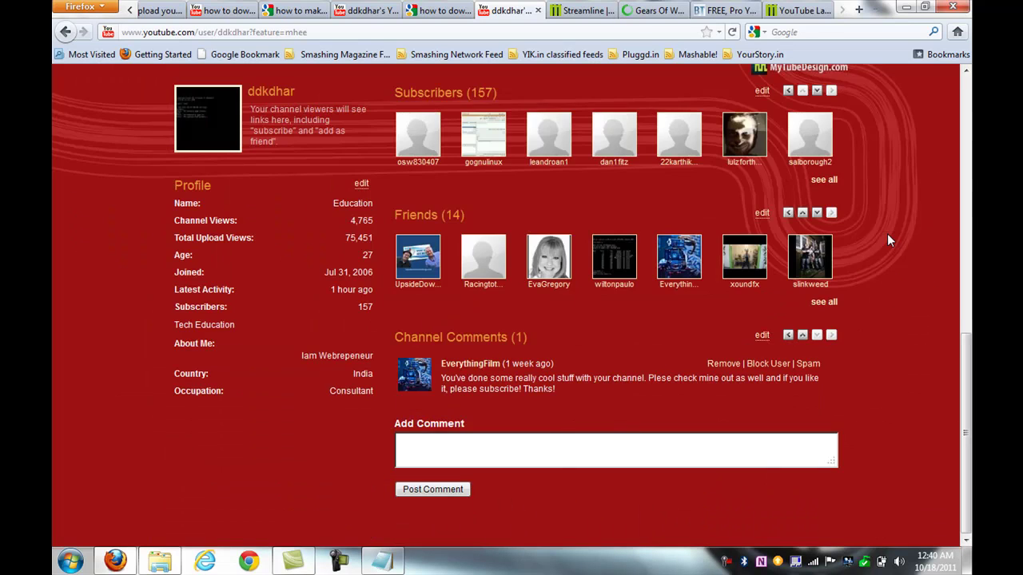
scroll(887, 233, up, 5)
scroll(887, 234, up, 3)
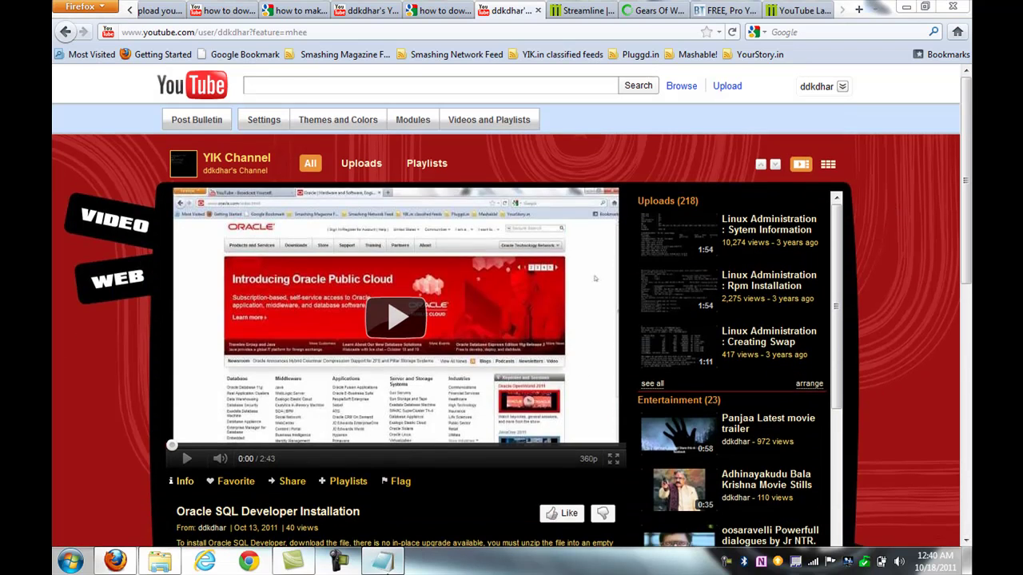
In the Notepad link list, highlight the mytubedesign and ytlayouts site names.
click(382, 561)
click(632, 230)
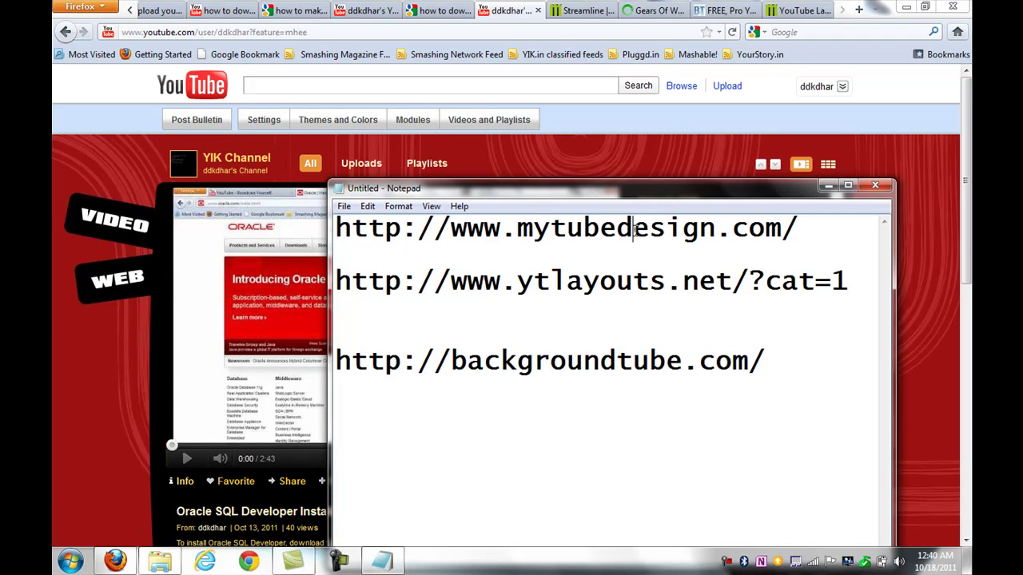
drag(716, 230, 518, 230)
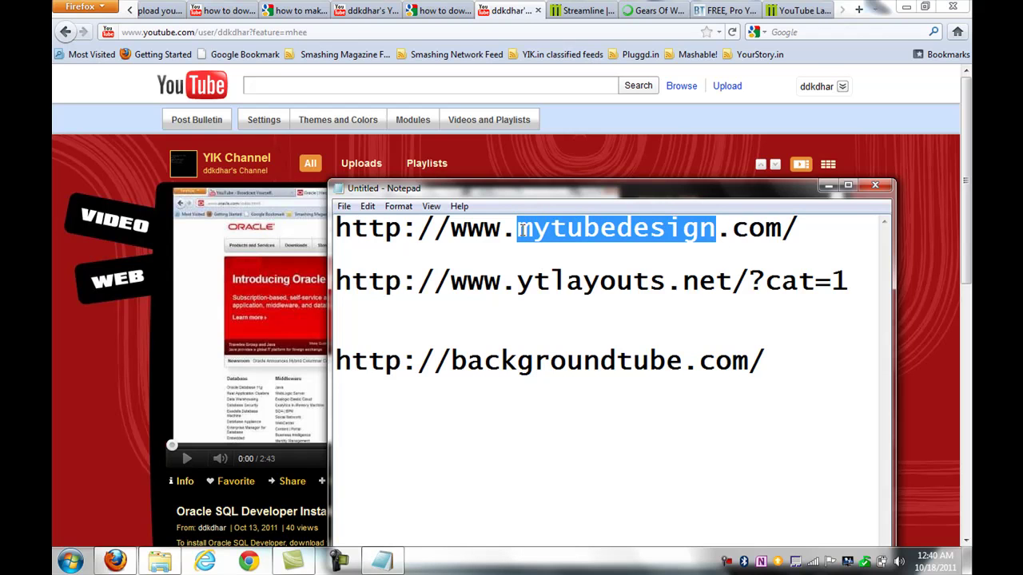
drag(518, 281, 665, 283)
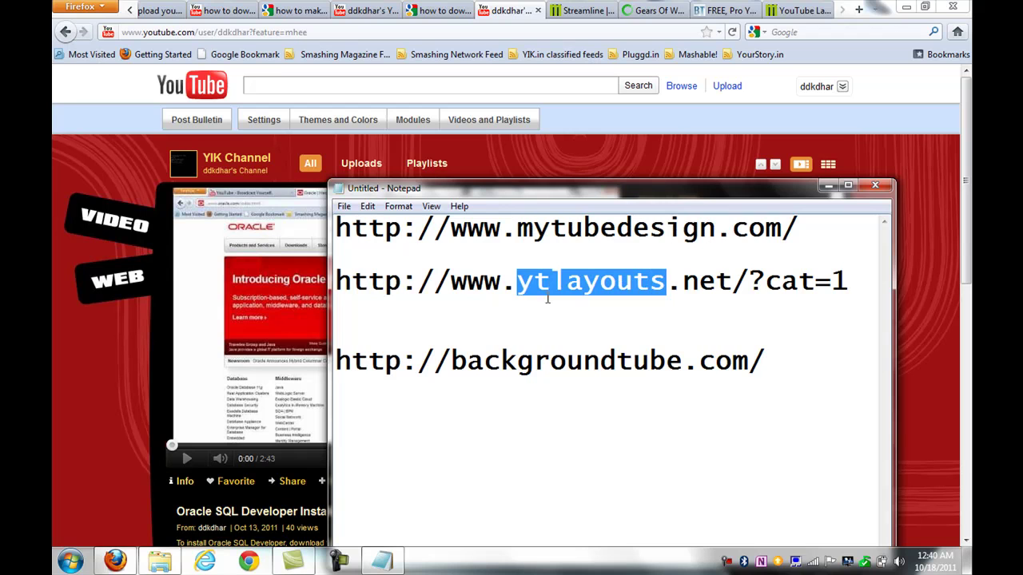